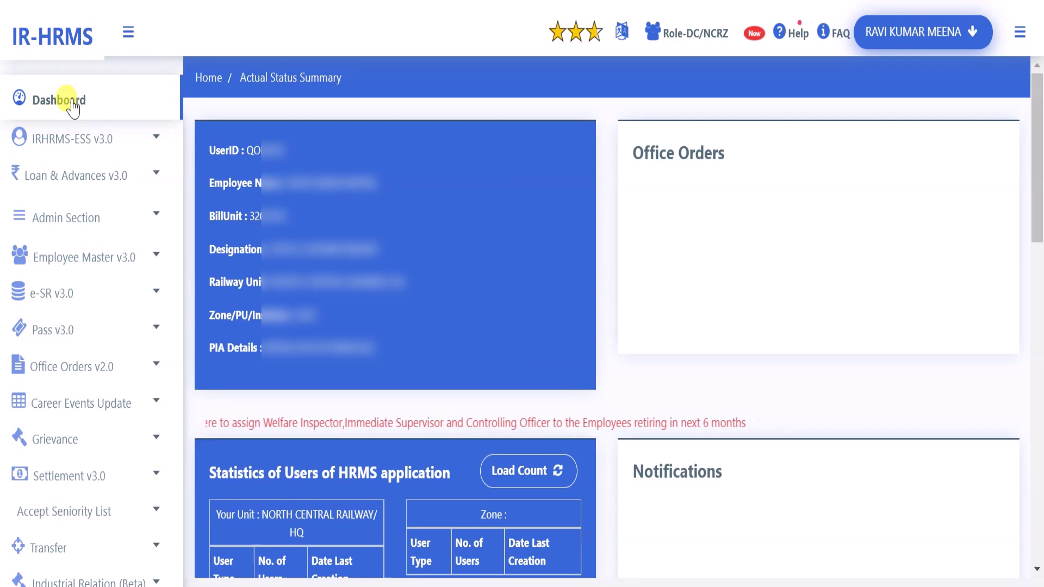
Open the Mutual Transfer Request page of IRHRMS-ESS v3.0.
{"action": "left_click", "coordinate": [88, 151]}
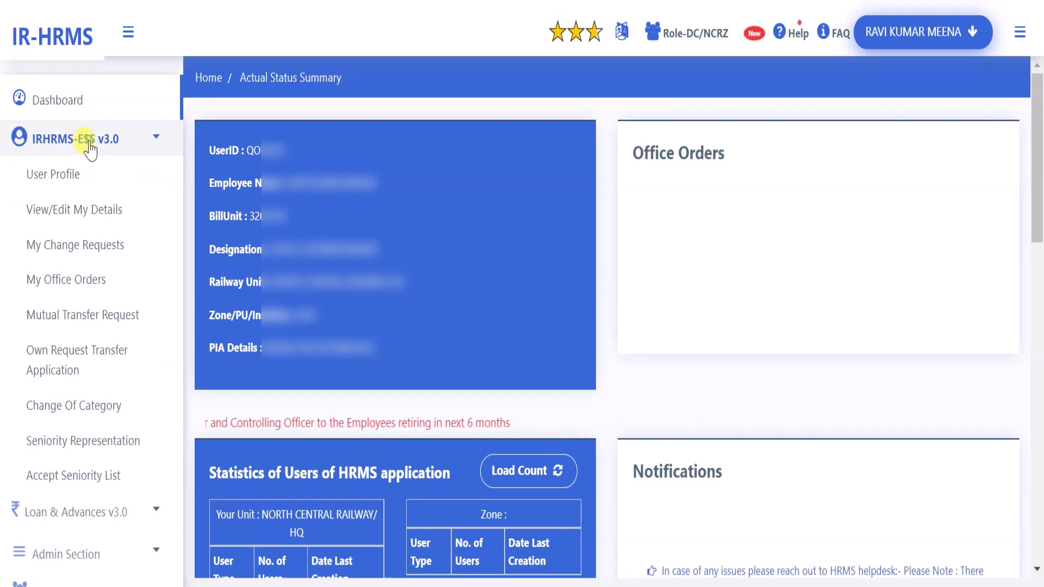
{"action": "left_click", "coordinate": [107, 320]}
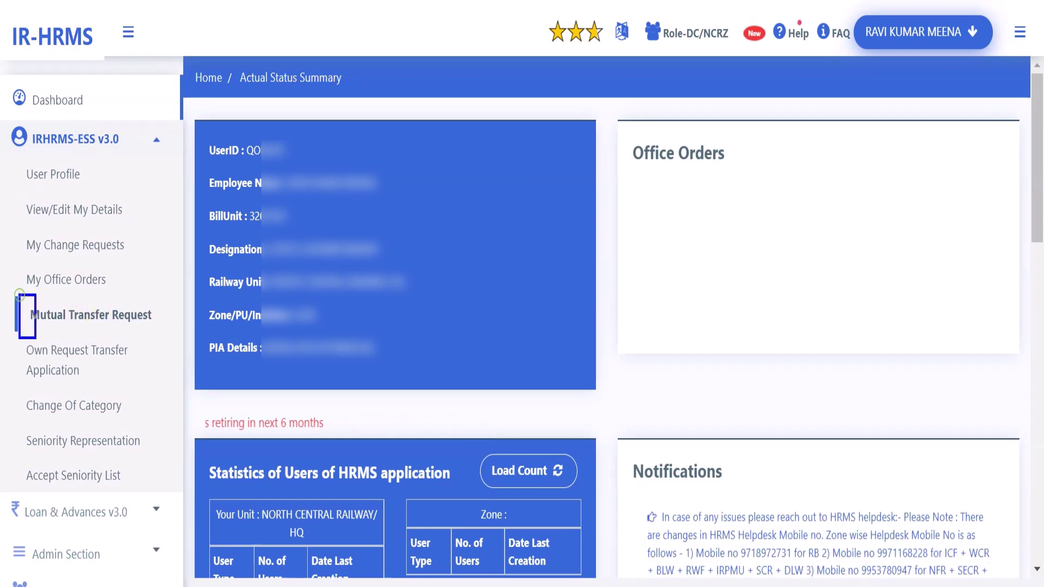
{"action": "left_click", "coordinate": [143, 327]}
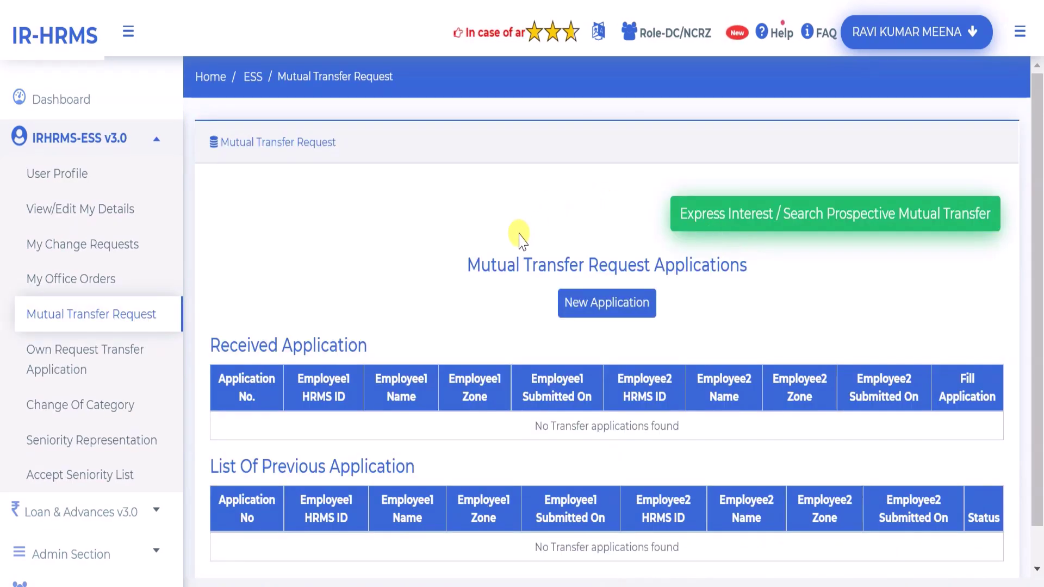
Go to Express Interest / Search Prospective Mutual Transfer and open its Express Interest form.
{"action": "mouse_move", "coordinate": [665, 187]}
{"action": "left_mouse_down"}
{"action": "mouse_move", "coordinate": [680, 237]}
{"action": "mouse_move", "coordinate": [1008, 241]}
{"action": "left_mouse_up"}
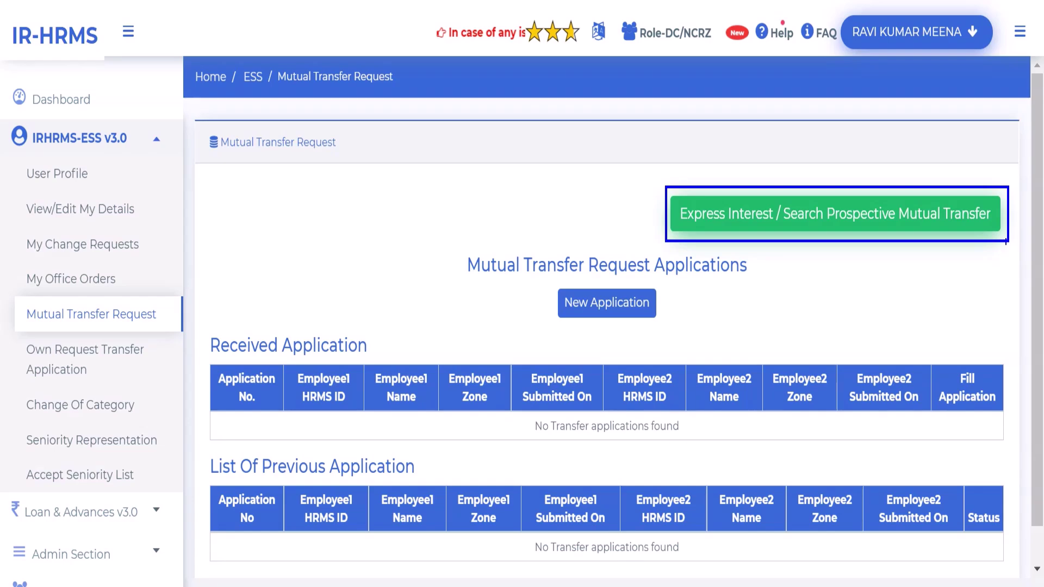
{"action": "left_click_drag", "start_coordinate": [540, 278], "coordinate": [672, 330]}
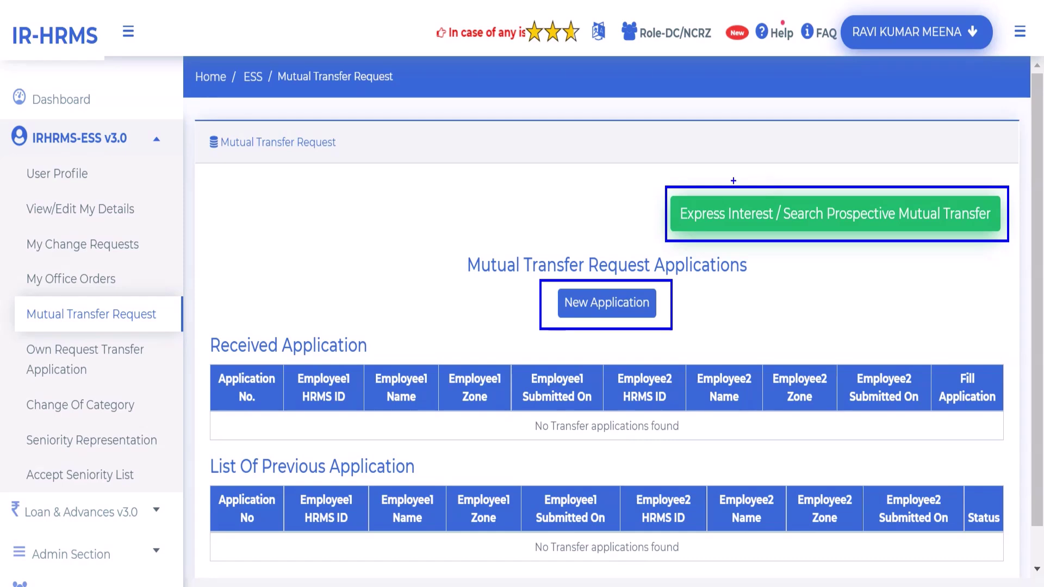
{"action": "left_click", "coordinate": [769, 212]}
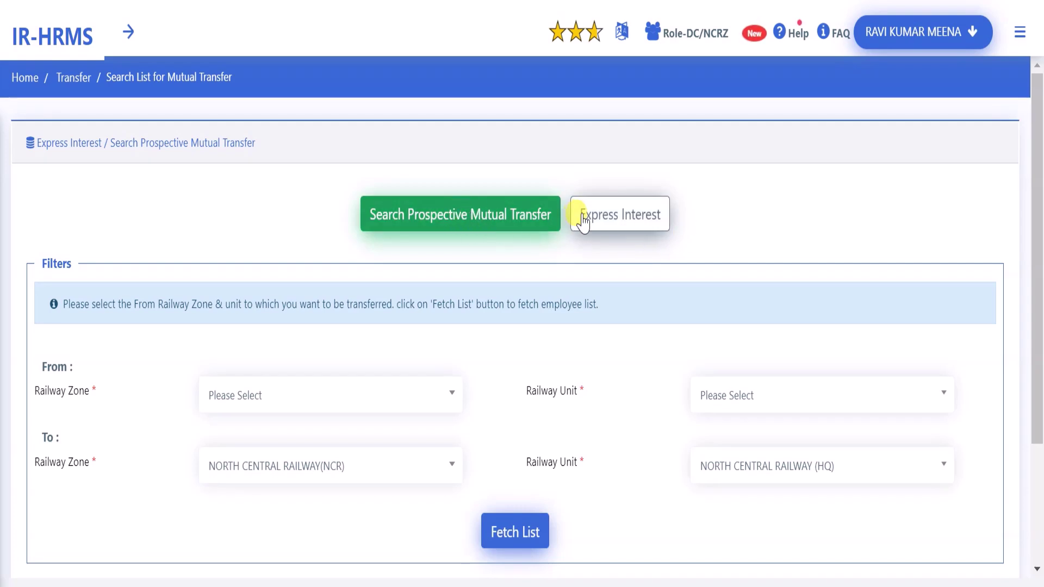
{"action": "left_click", "coordinate": [624, 227]}
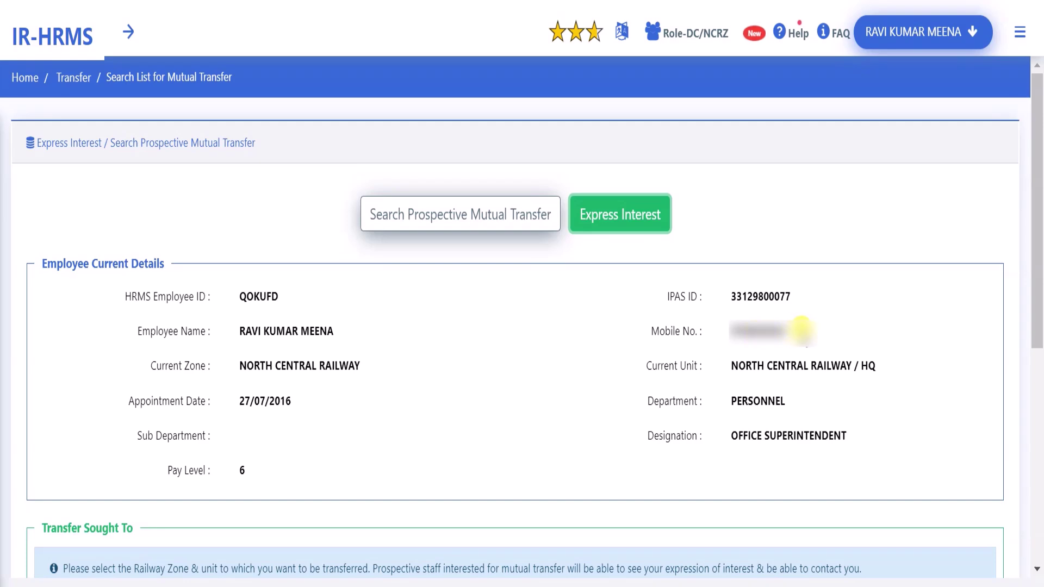
Set the transfer sought to railway zone NORTH WESTERN RAILWAY(NWR) and railway unit JAIPUR (DIV).
{"action": "scroll", "coordinate": [805, 337], "scroll_direction": "down", "scroll_amount": 8}
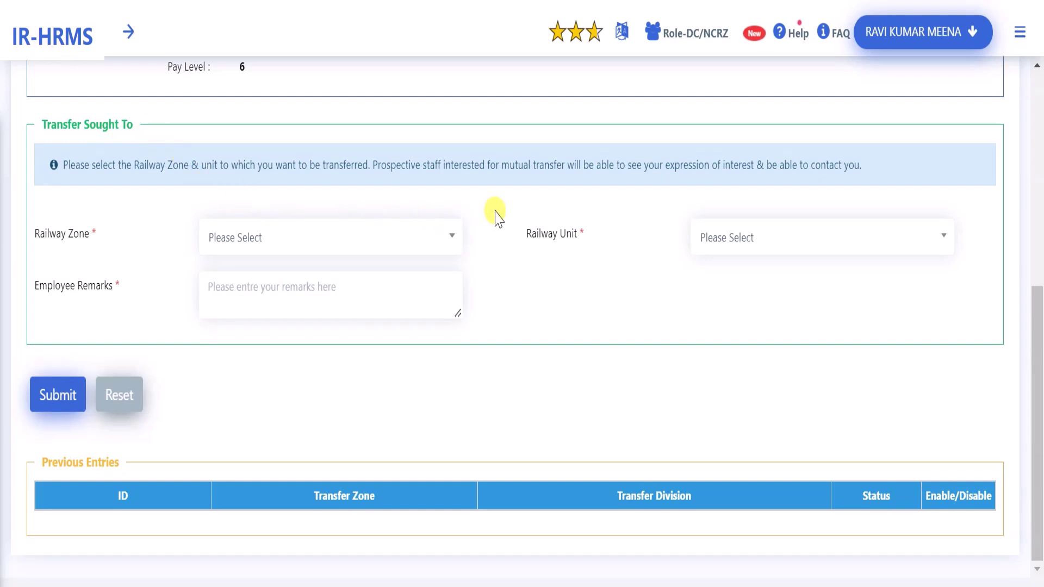
{"action": "left_click", "coordinate": [360, 242]}
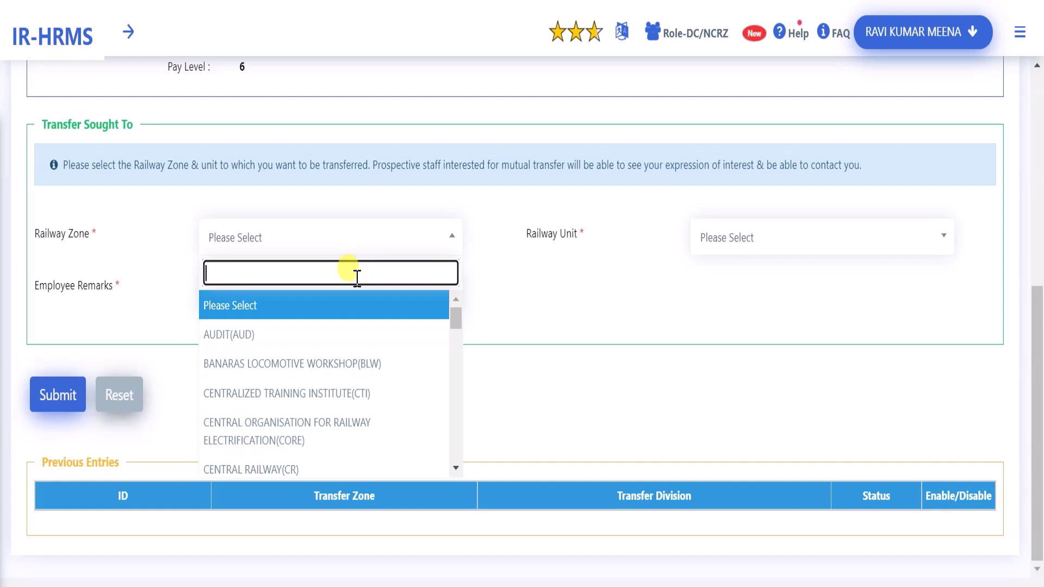
{"action": "type", "text": "nw"}
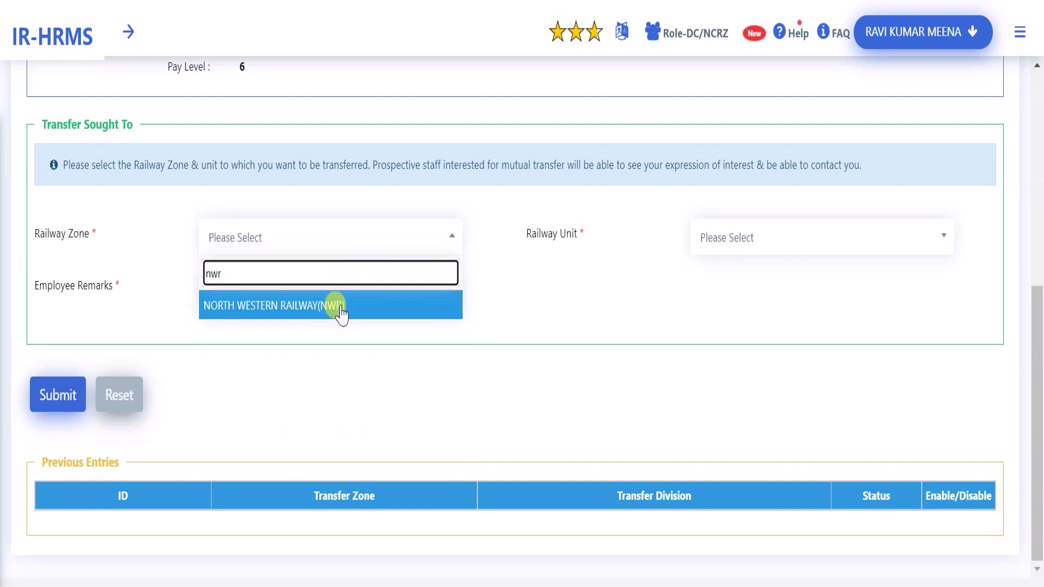
{"action": "type", "text": "r"}
{"action": "left_click", "coordinate": [341, 312]}
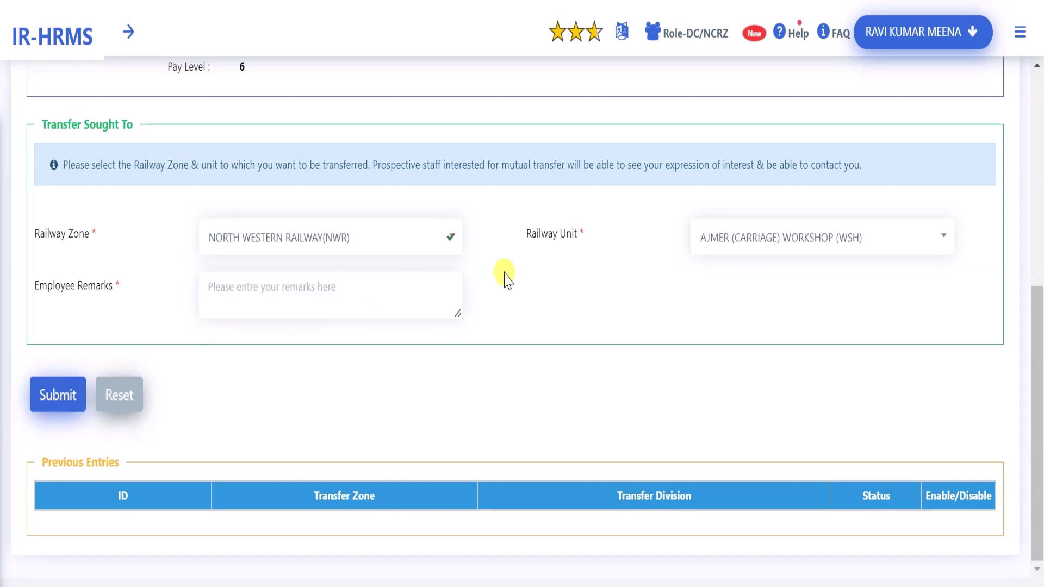
{"action": "left_click", "coordinate": [752, 245]}
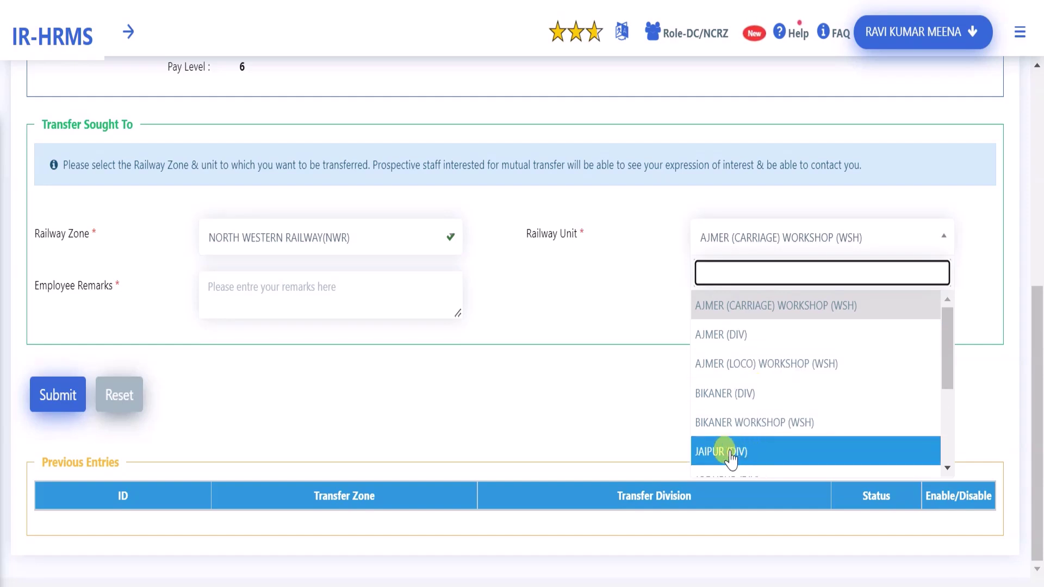
{"action": "left_click", "coordinate": [753, 461]}
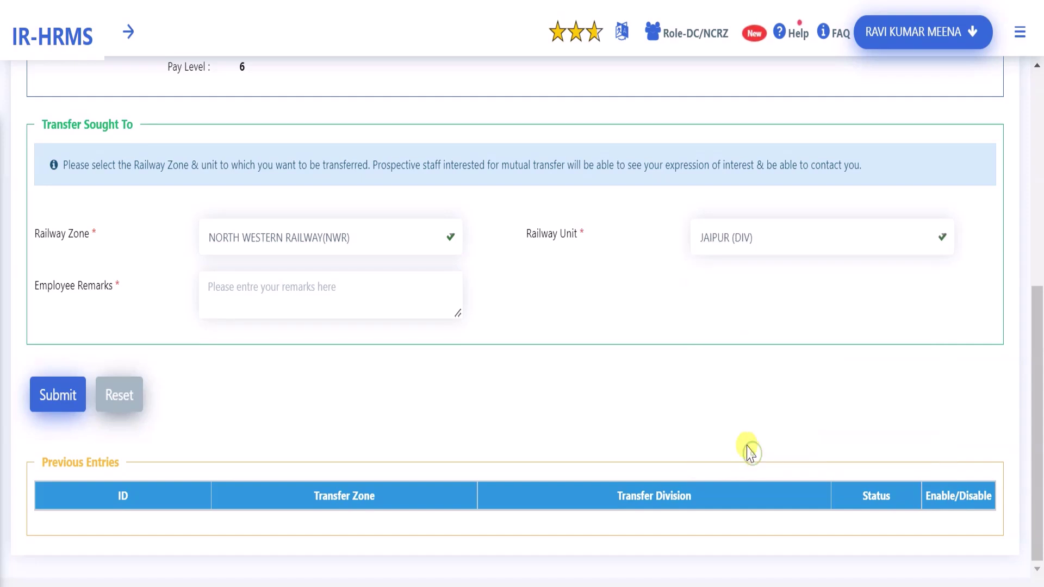
Enter "Test" as the employee remarks, then submit the expression of interest and confirm the submission.
{"action": "left_click", "coordinate": [341, 296]}
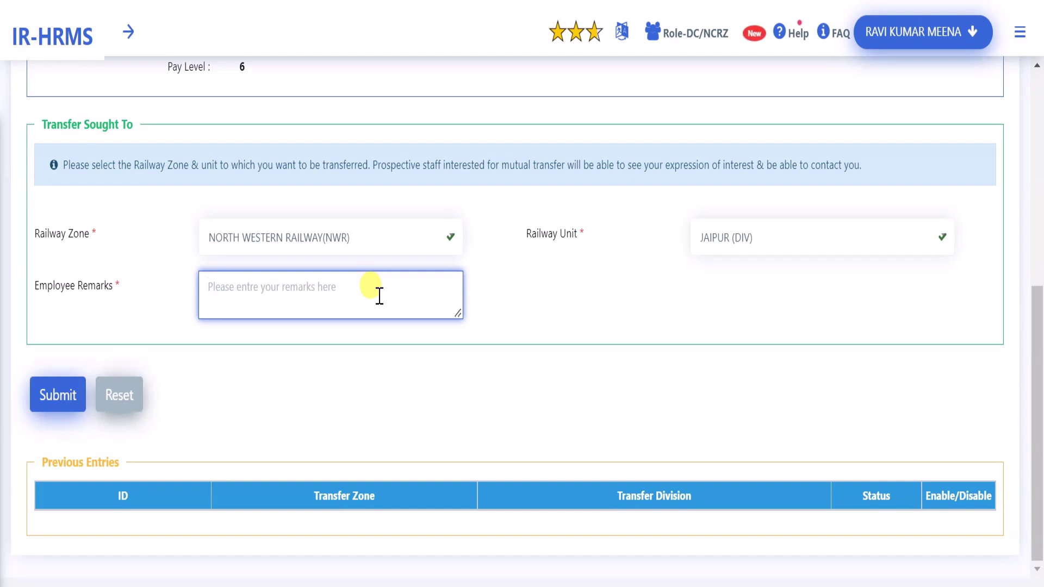
{"action": "type", "text": "Test"}
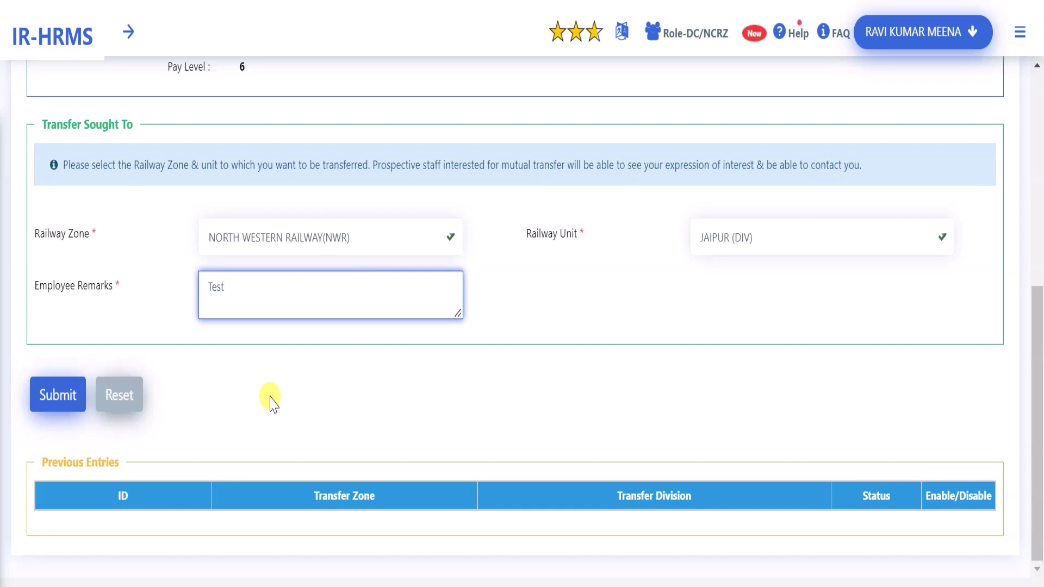
{"action": "left_click", "coordinate": [49, 402]}
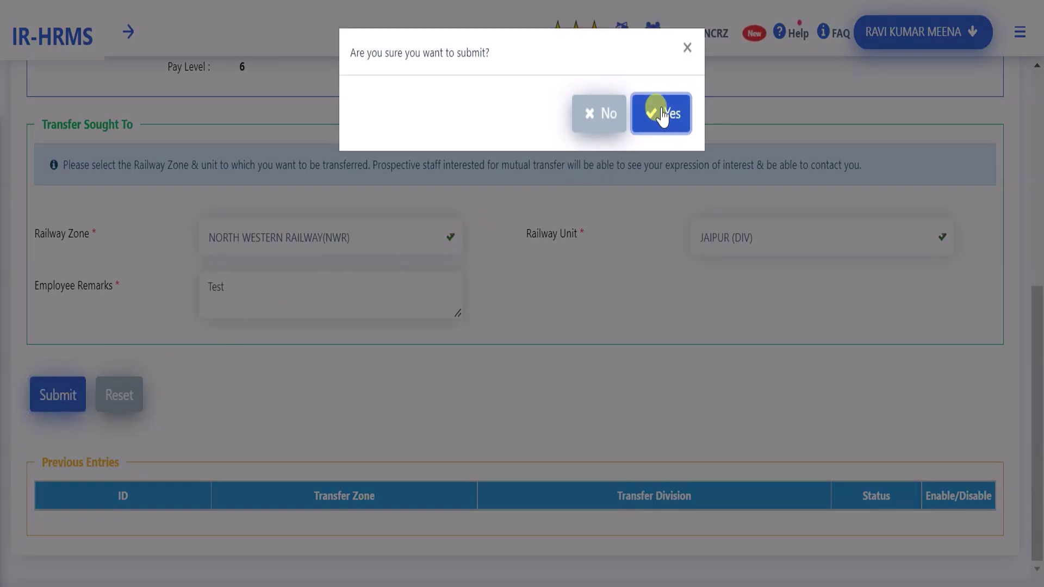
{"action": "left_click", "coordinate": [664, 121]}
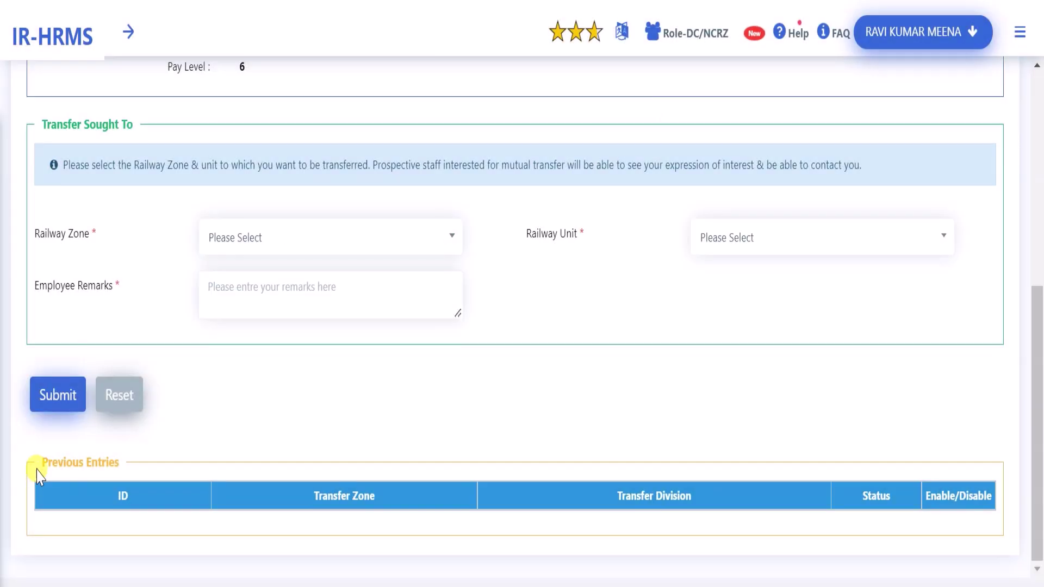
{"action": "left_click_drag", "start_coordinate": [36, 465], "coordinate": [125, 479]}
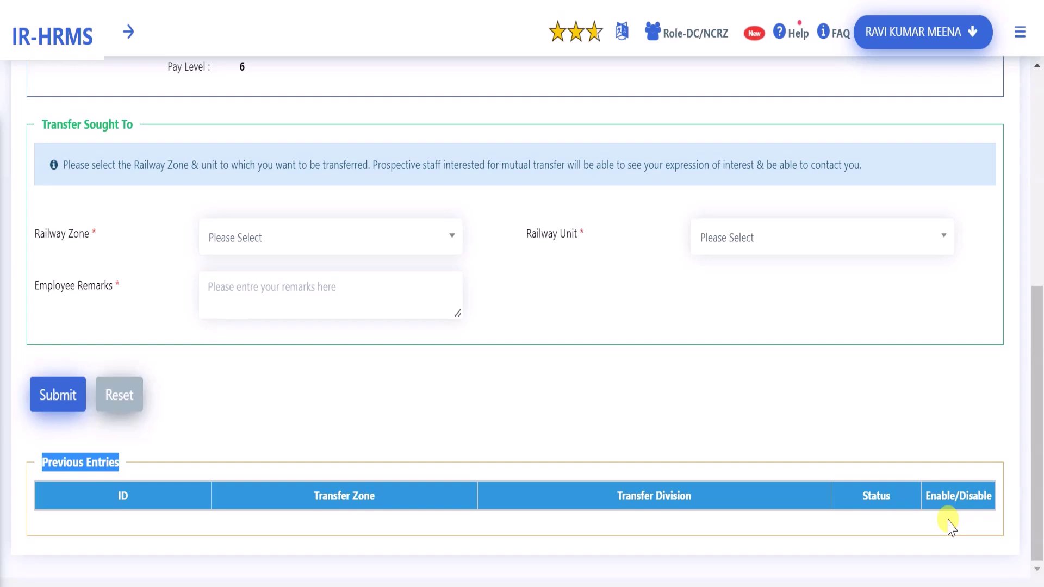
{"action": "left_click", "coordinate": [917, 451]}
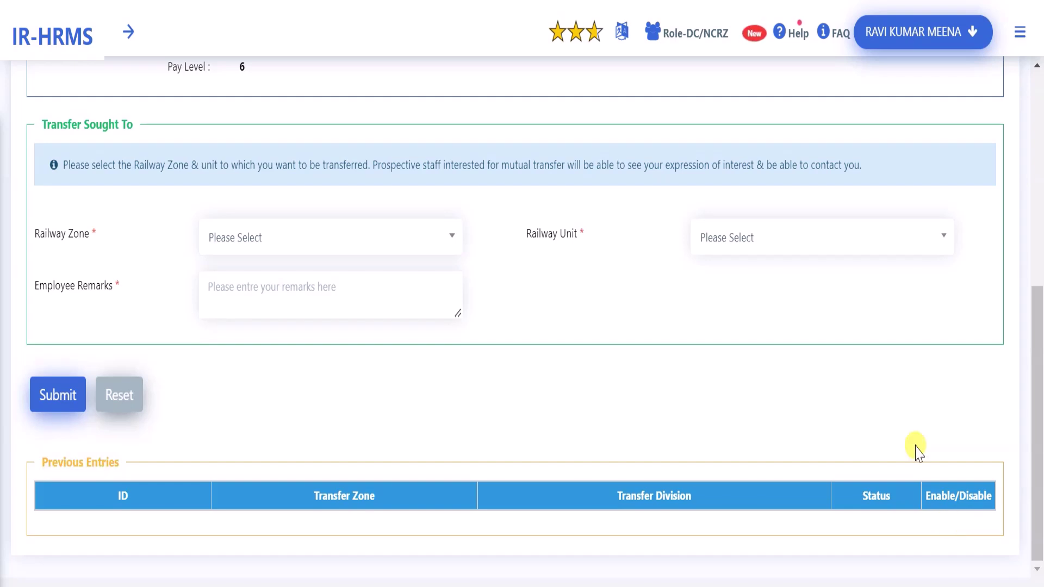
In the prospective mutual transfer search, set the From railway zone to NORTH WESTERN RAILWAY(NWR) with railway unit ALL.
{"action": "left_click", "coordinate": [359, 225]}
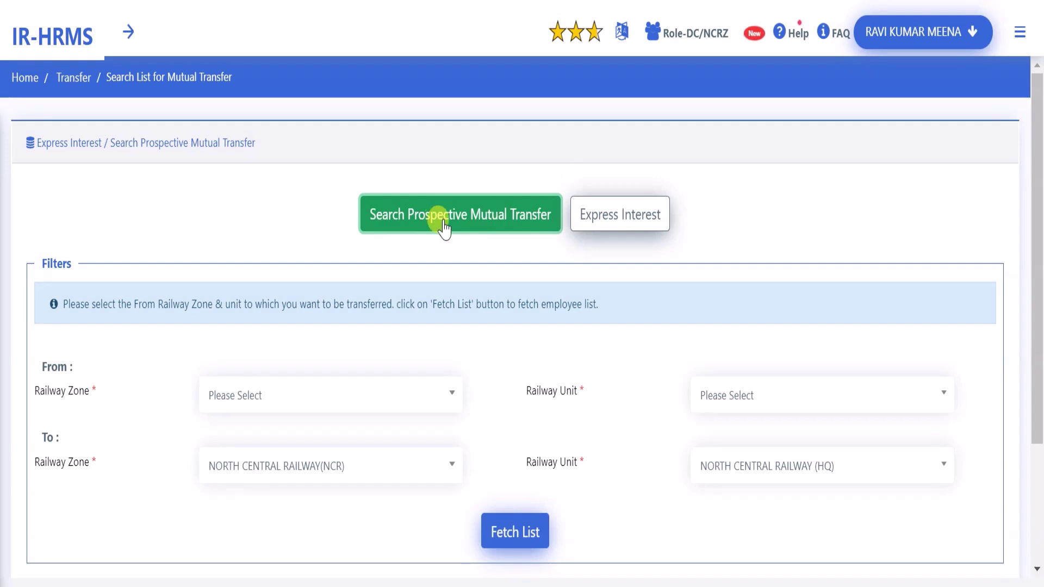
{"action": "scroll", "coordinate": [466, 313], "scroll_direction": "down", "scroll_amount": 2}
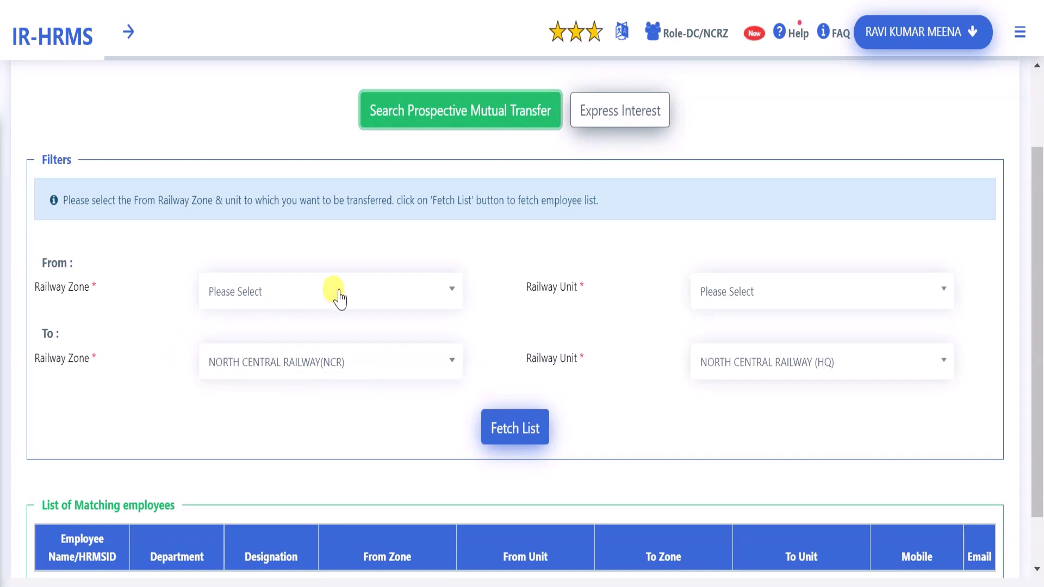
{"action": "left_click", "coordinate": [389, 295]}
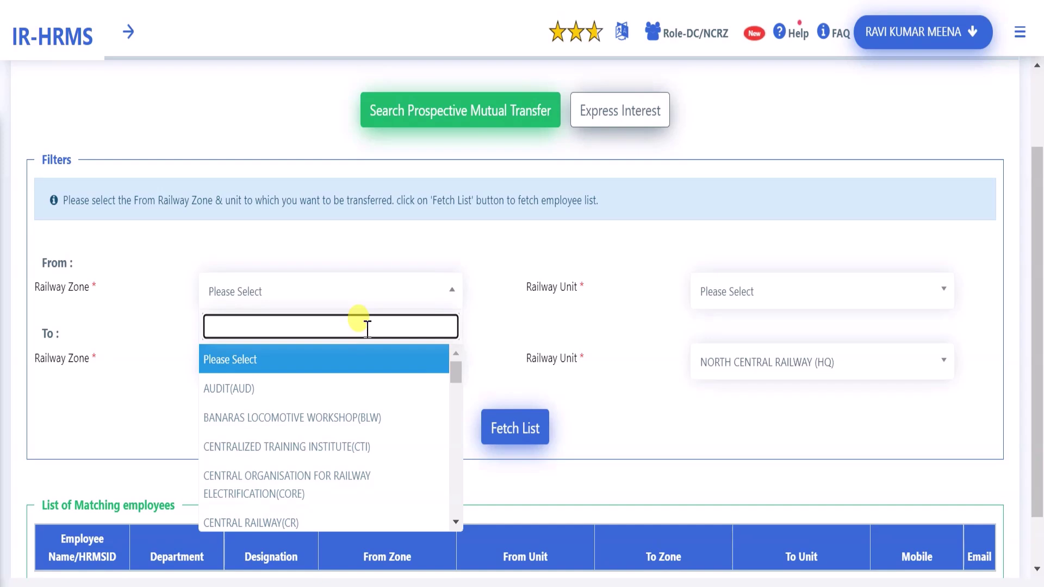
{"action": "type", "text": "nwr"}
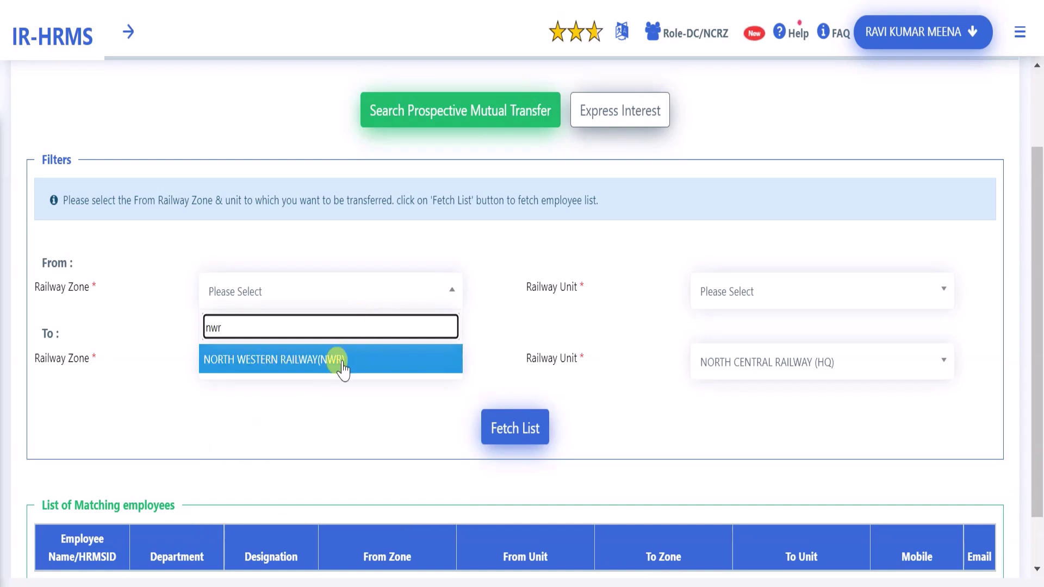
{"action": "left_click", "coordinate": [343, 369]}
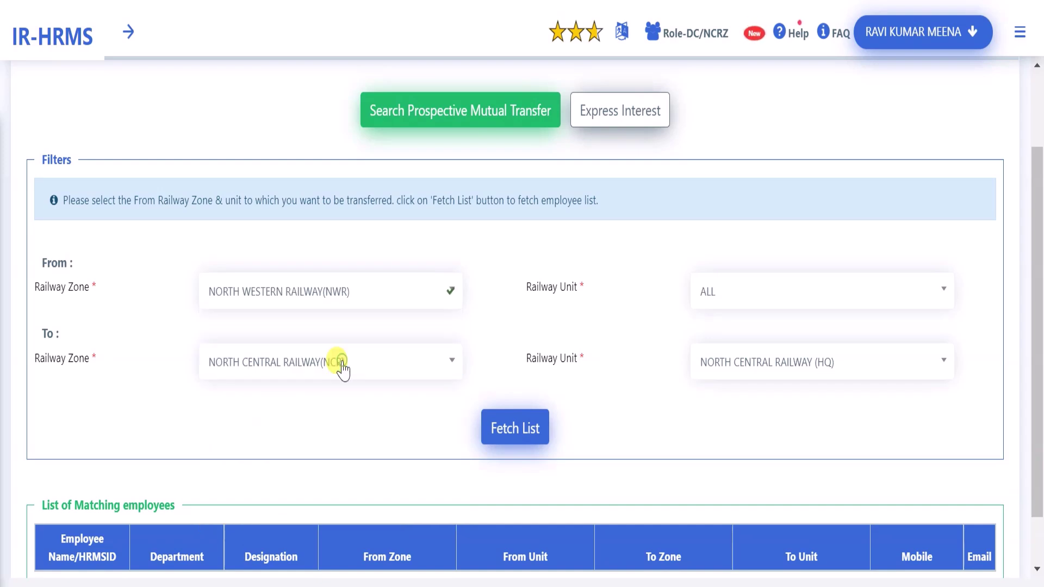
{"action": "left_click", "coordinate": [772, 303]}
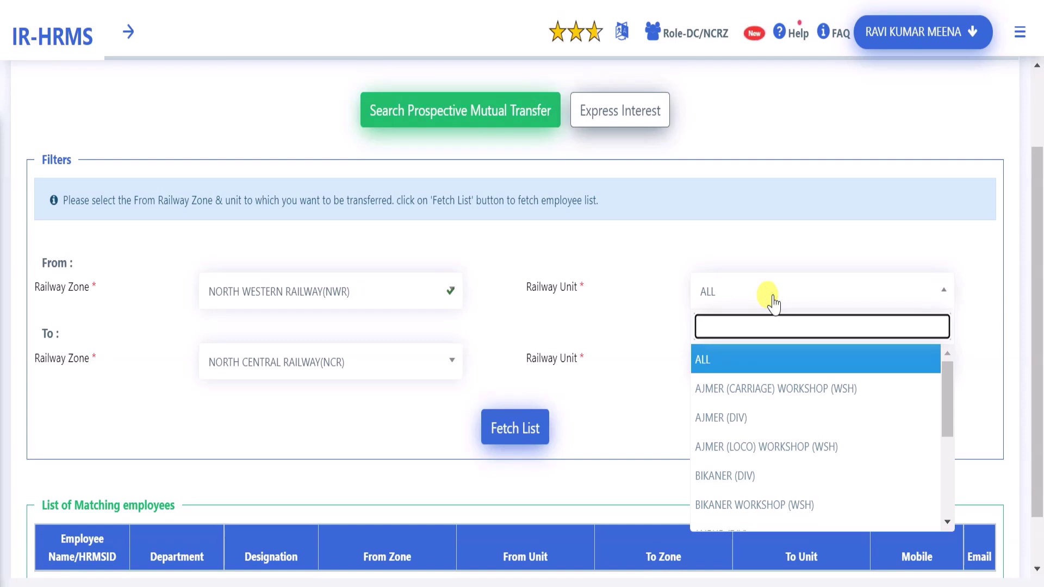
{"action": "left_click", "coordinate": [702, 359]}
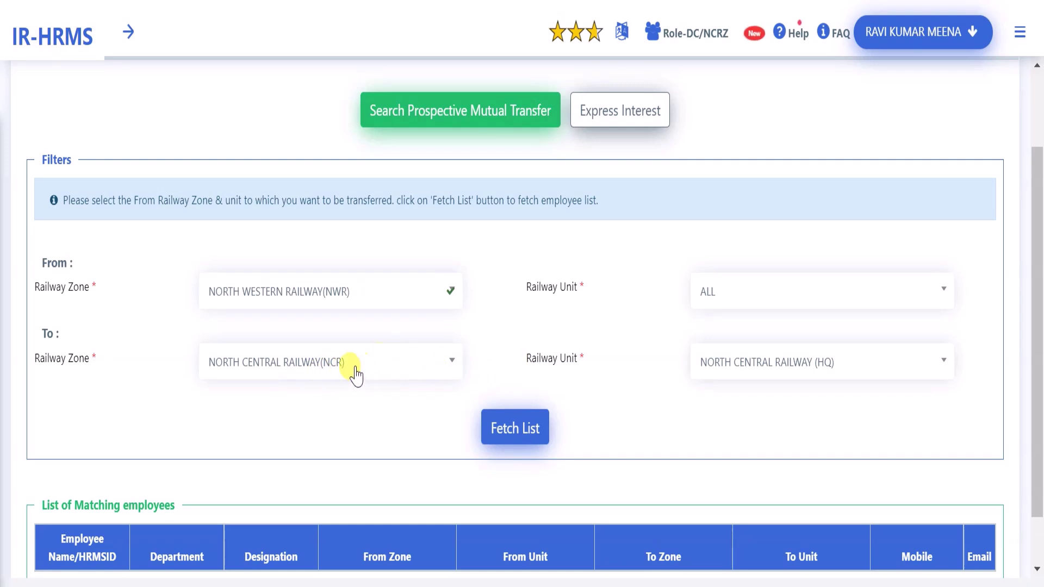
Fetch the list of matching employees, keeping NORTH CENTRAL RAILWAY (HQ) as the To railway unit.
{"action": "left_click", "coordinate": [752, 372]}
{"action": "left_click", "coordinate": [619, 365]}
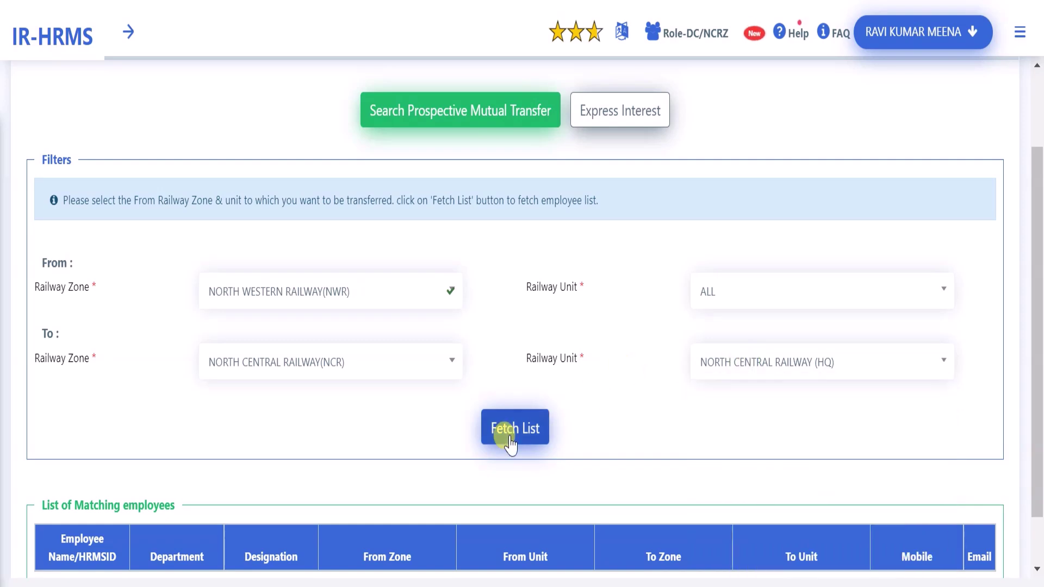
{"action": "left_click", "coordinate": [514, 432]}
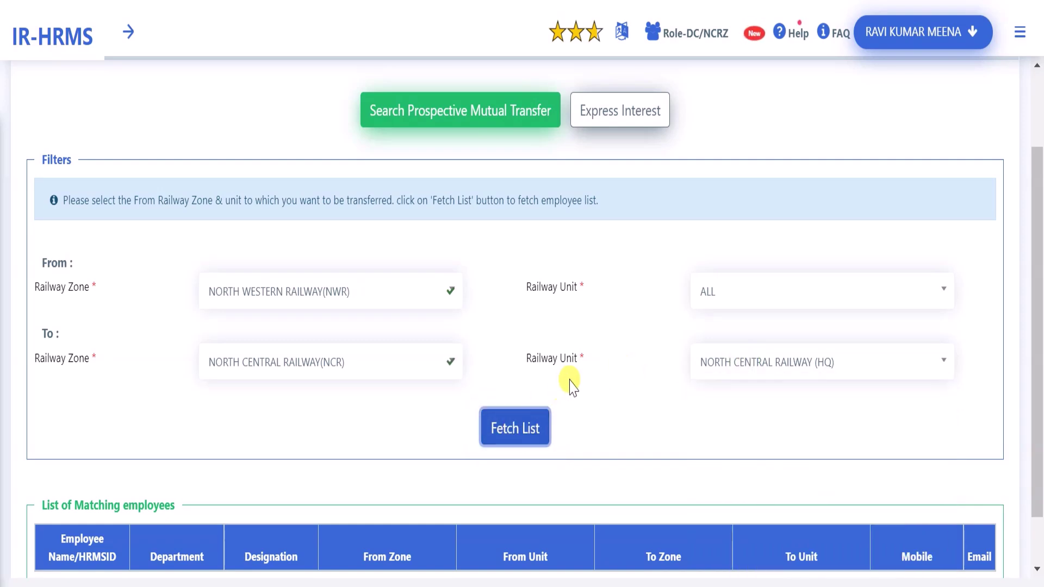
Set the To railway unit to ALL and fetch the list of matching employees again.
{"action": "scroll", "coordinate": [577, 379], "scroll_direction": "down", "scroll_amount": 1}
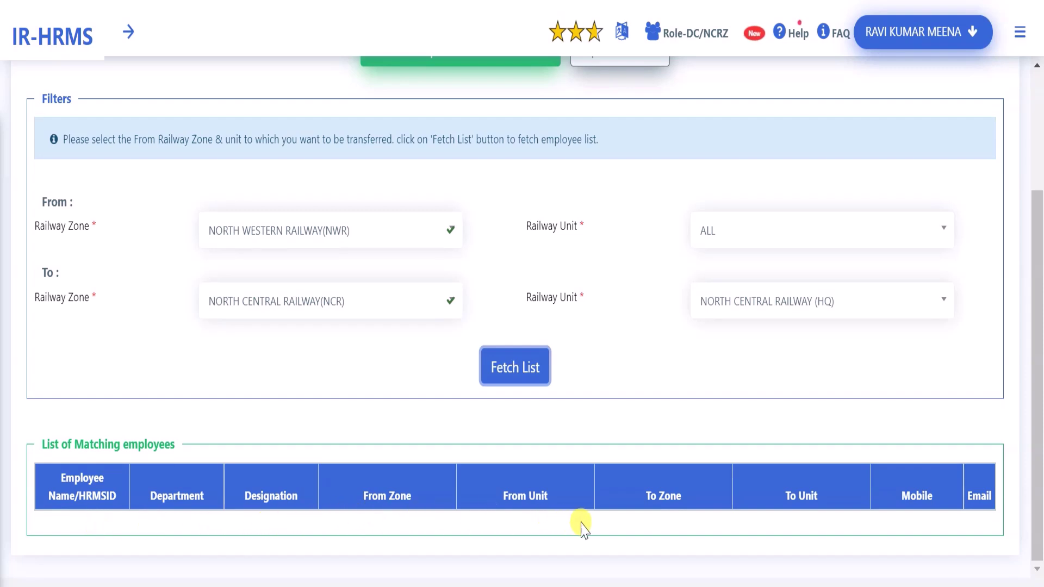
{"action": "left_click", "coordinate": [782, 314]}
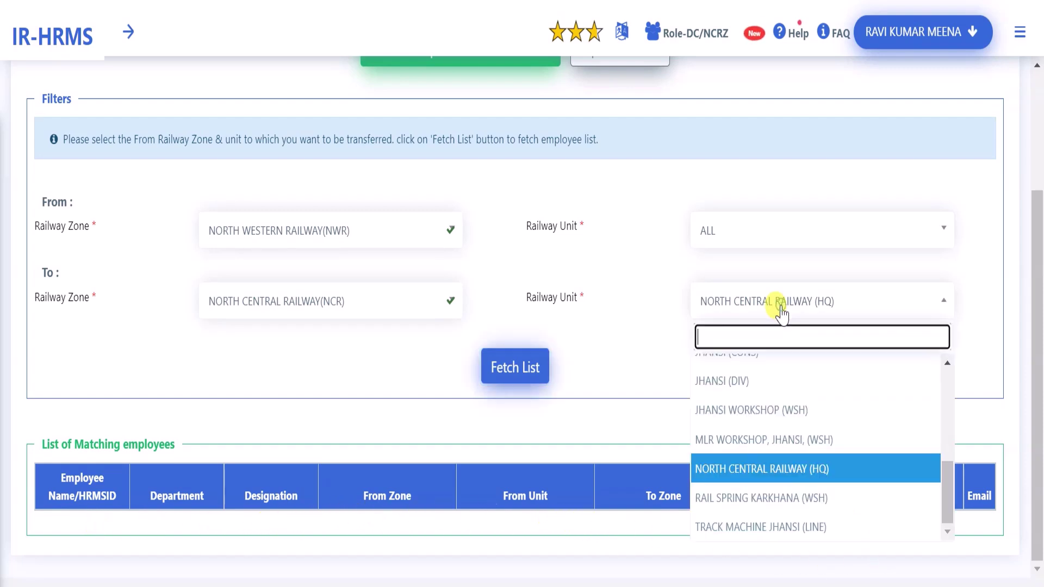
{"action": "scroll", "coordinate": [761, 399], "scroll_direction": "up", "scroll_amount": 5}
{"action": "left_click", "coordinate": [680, 375]}
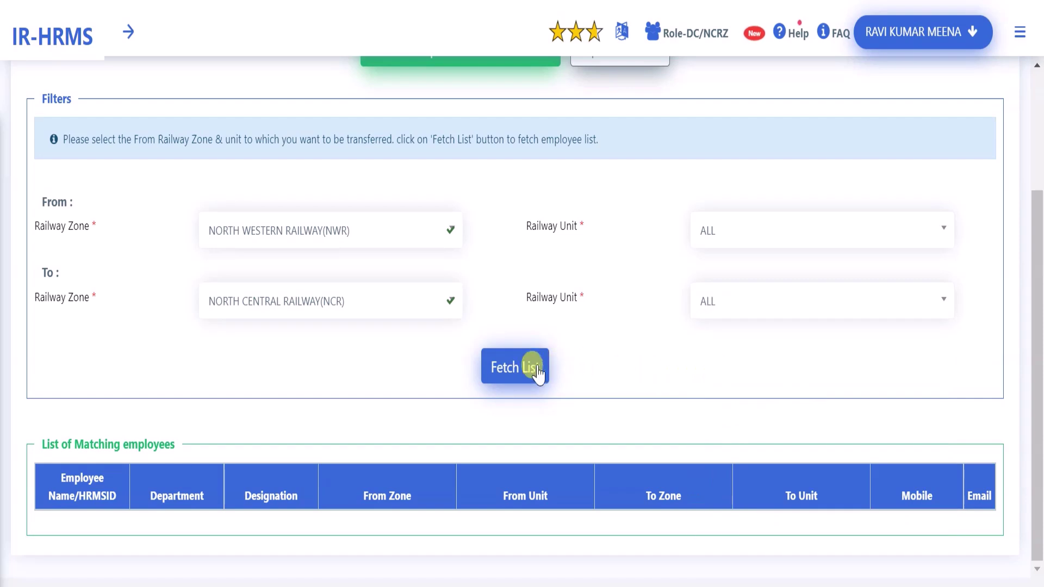
{"action": "left_click", "coordinate": [532, 370]}
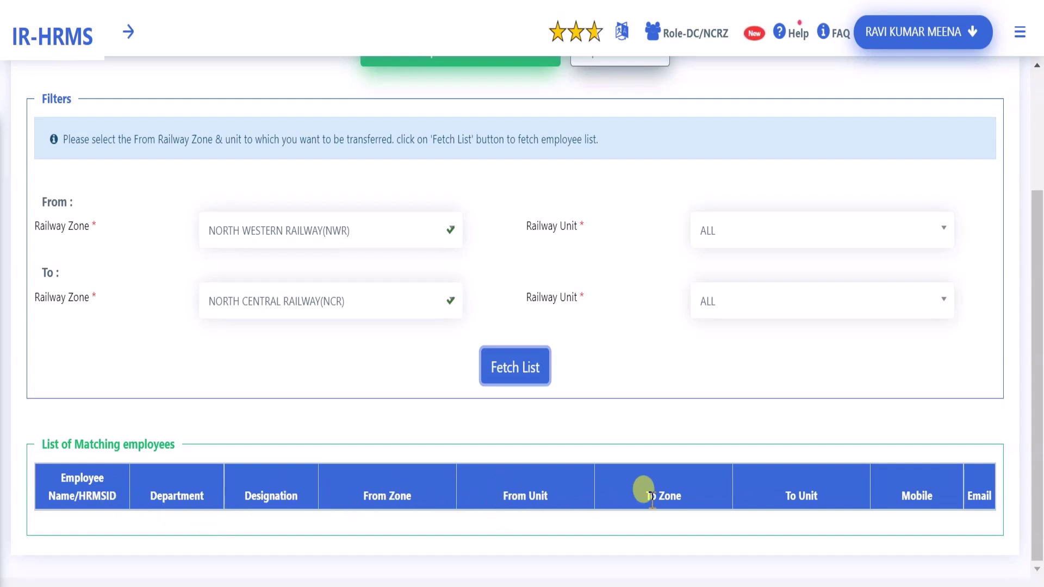
{"action": "left_click", "coordinate": [931, 496]}
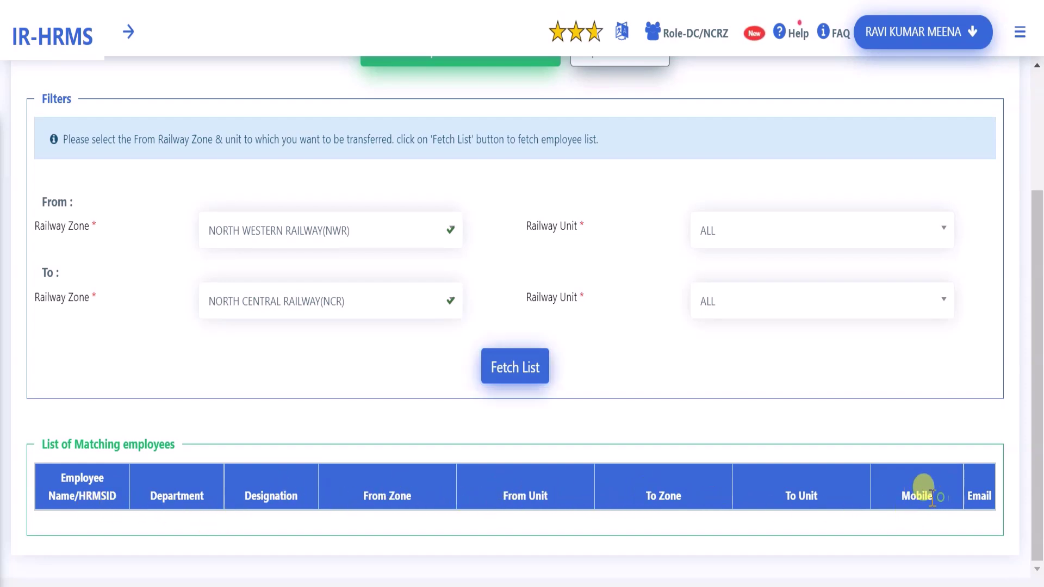
{"action": "double_click", "coordinate": [904, 494]}
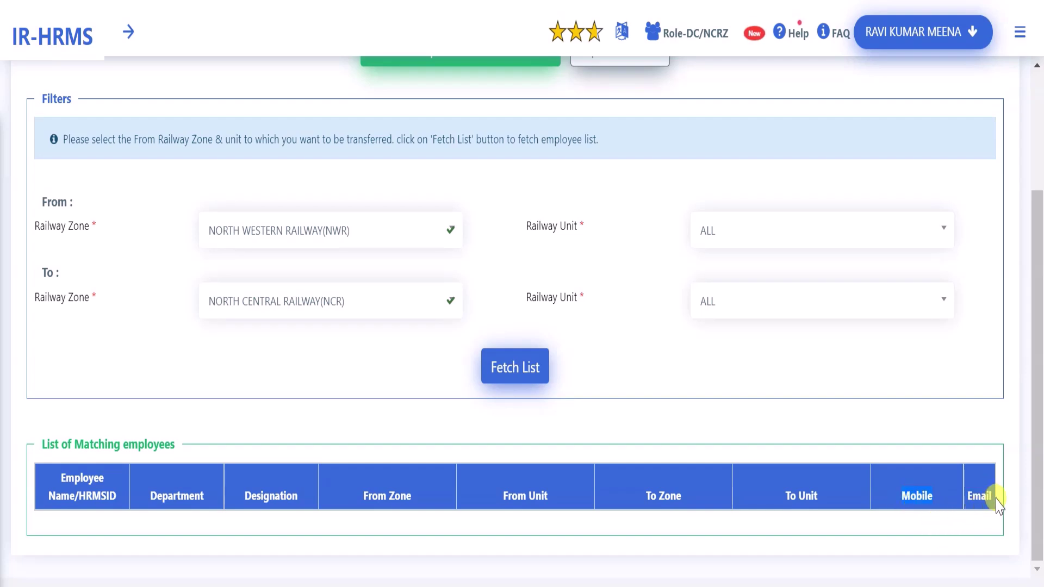
{"action": "left_click", "coordinate": [892, 540]}
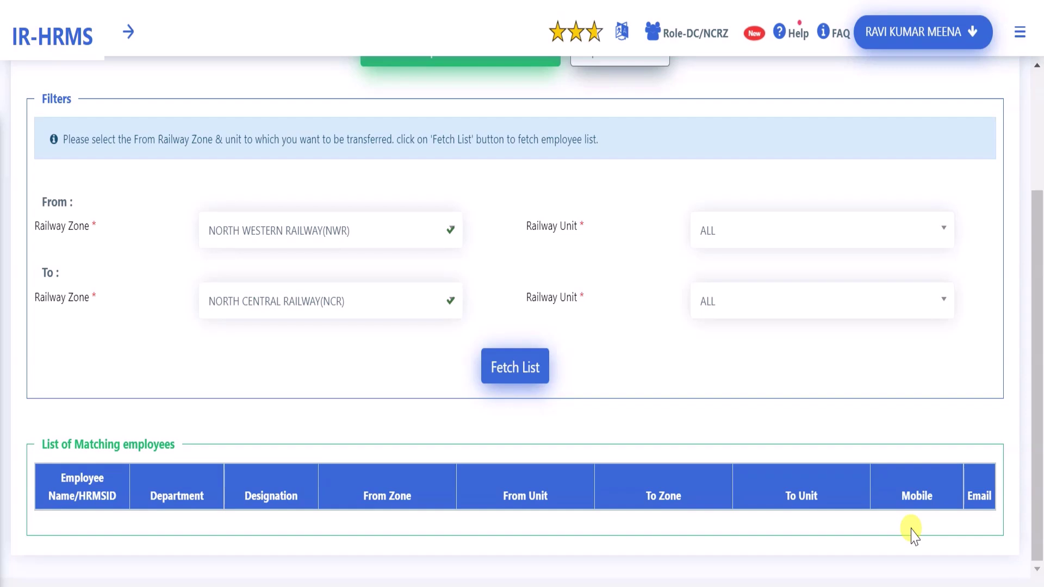
{"action": "scroll", "coordinate": [913, 535], "scroll_direction": "up", "scroll_amount": 3}
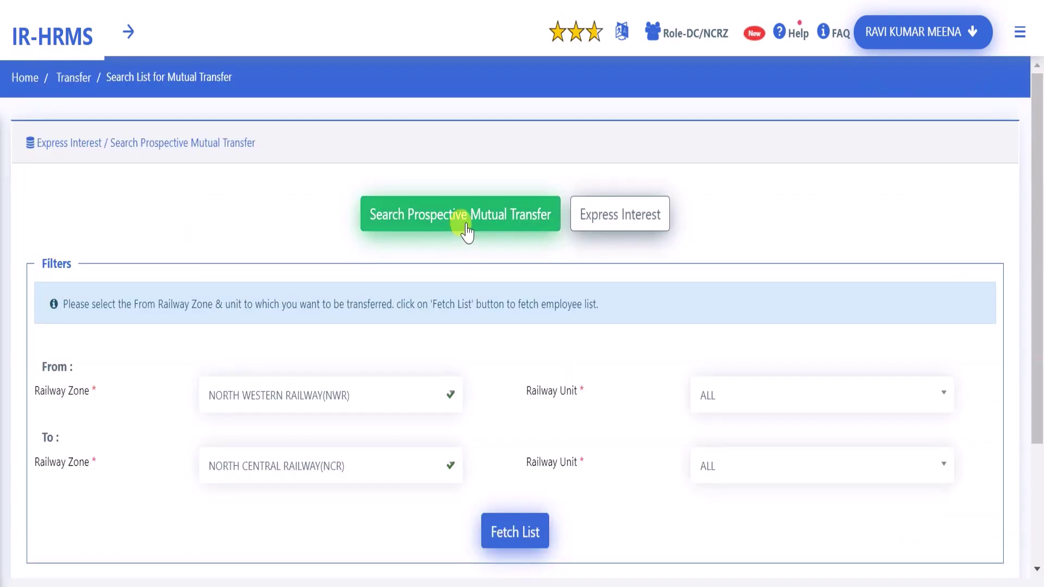